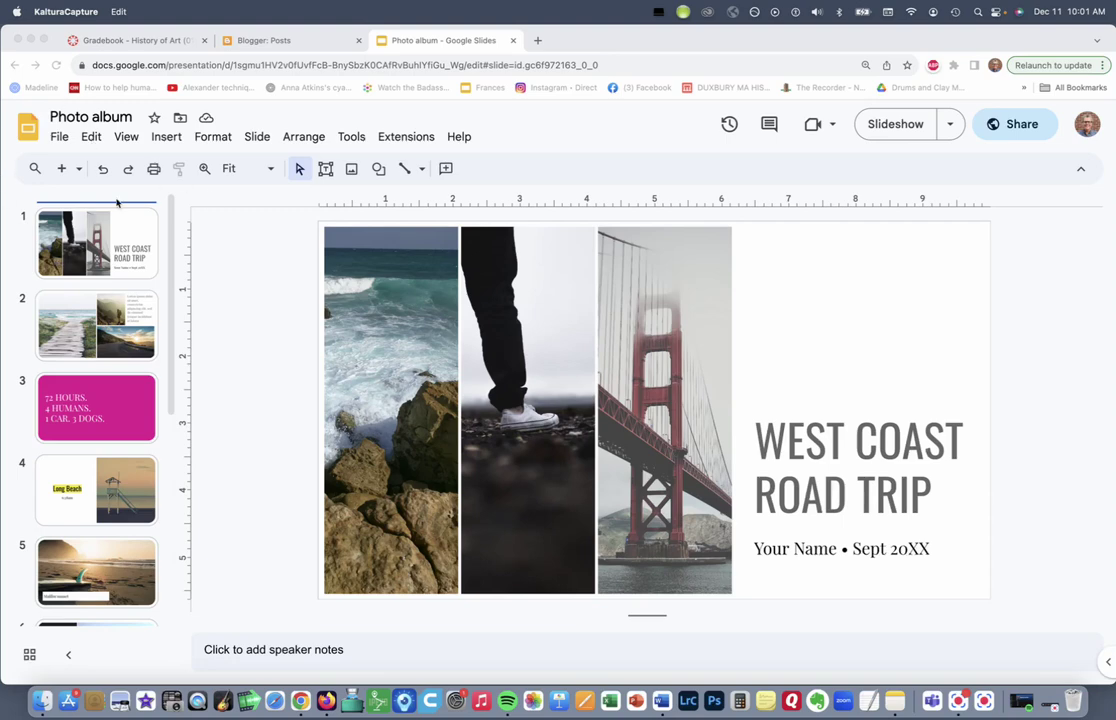
Open the Publish to the web dialog for the Photo album presentation from the File > Share menu.
{"action": "left_click", "coordinate": [58, 137]}
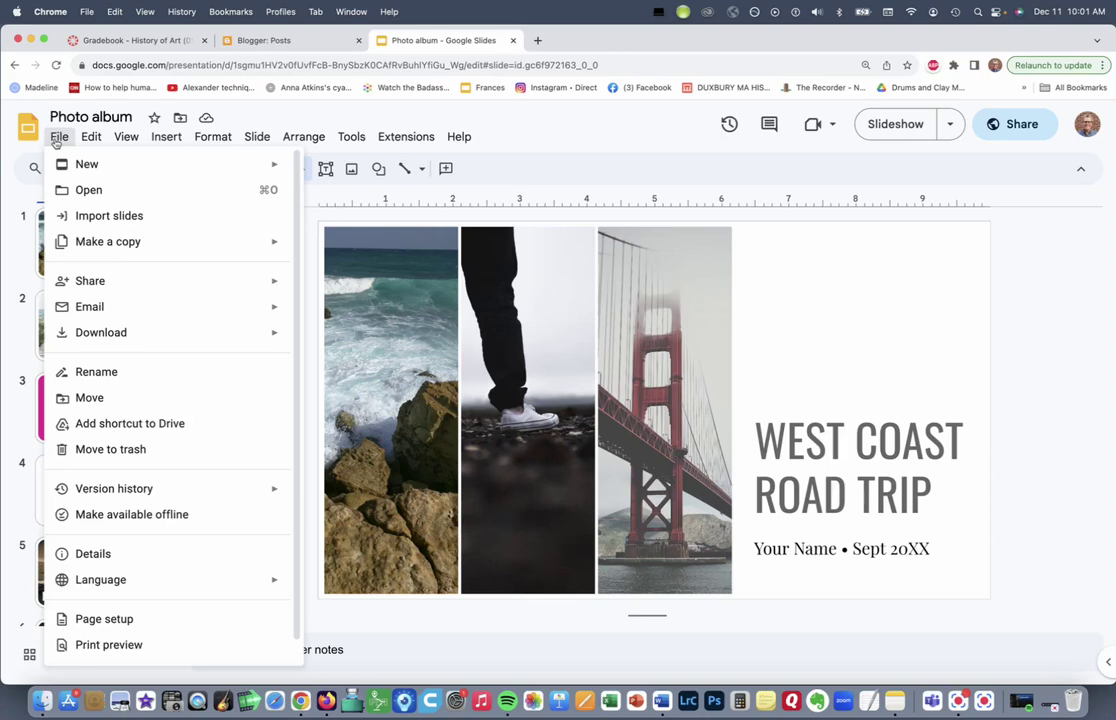
{"action": "mouse_move", "coordinate": [90, 281]}
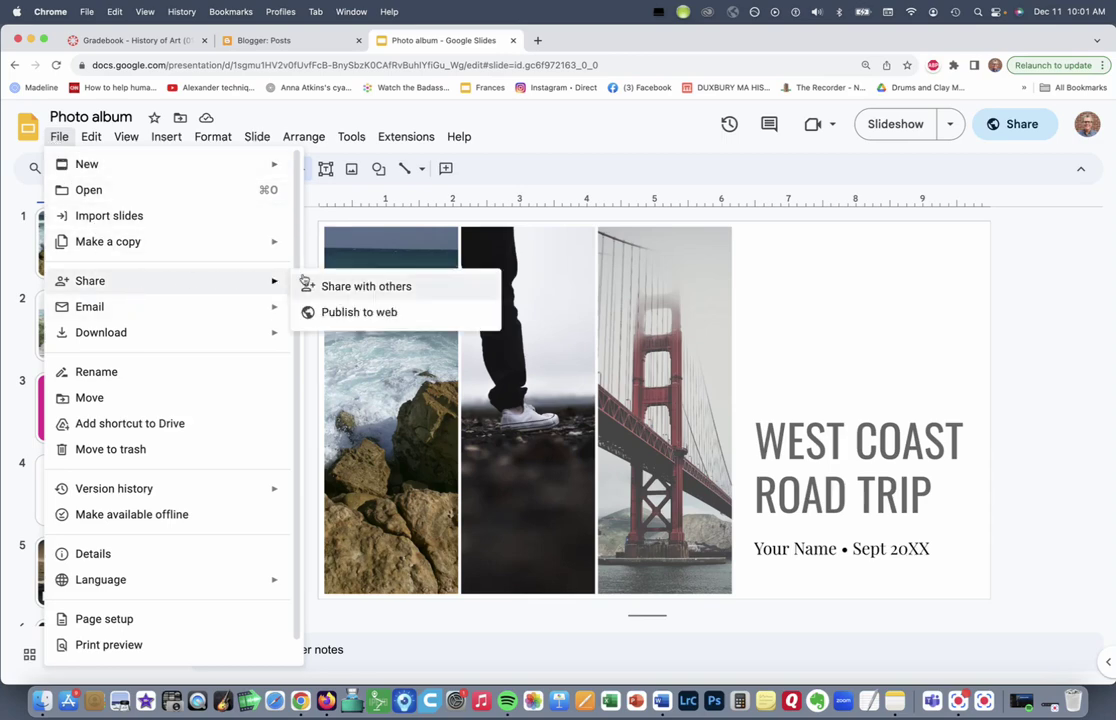
{"action": "left_click", "coordinate": [402, 320]}
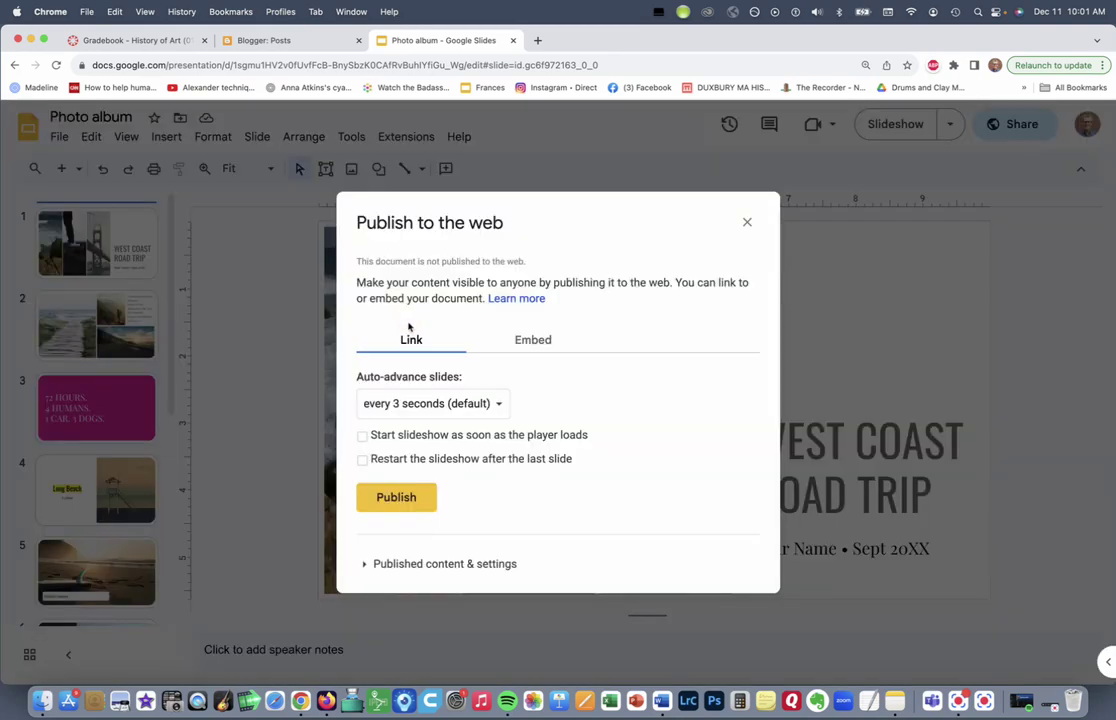
Show the Embed options, checking auto-advance but keeping it at every 3 seconds.
{"action": "left_click", "coordinate": [524, 346]}
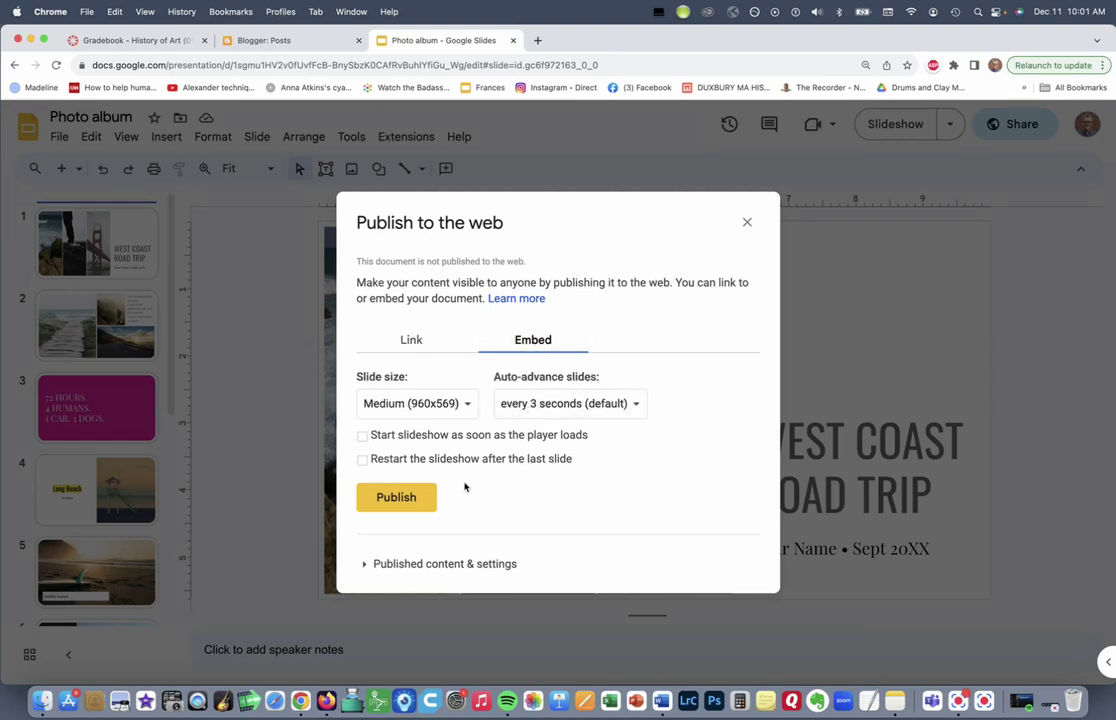
{"action": "left_click", "coordinate": [627, 403]}
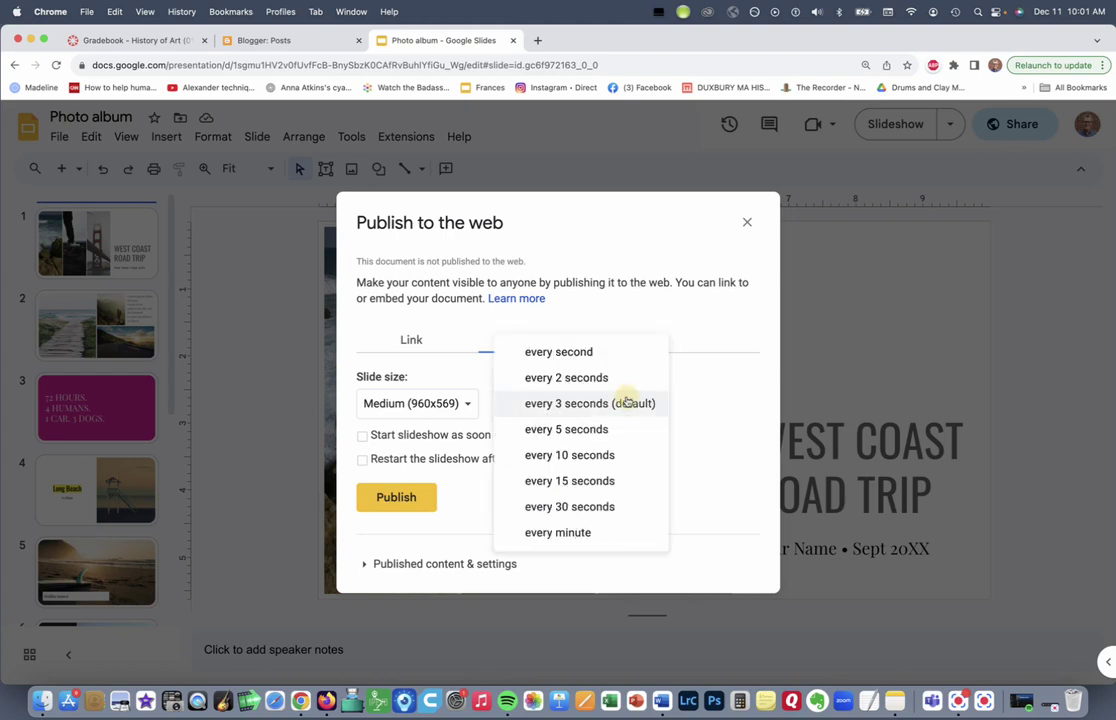
{"action": "left_click", "coordinate": [697, 400]}
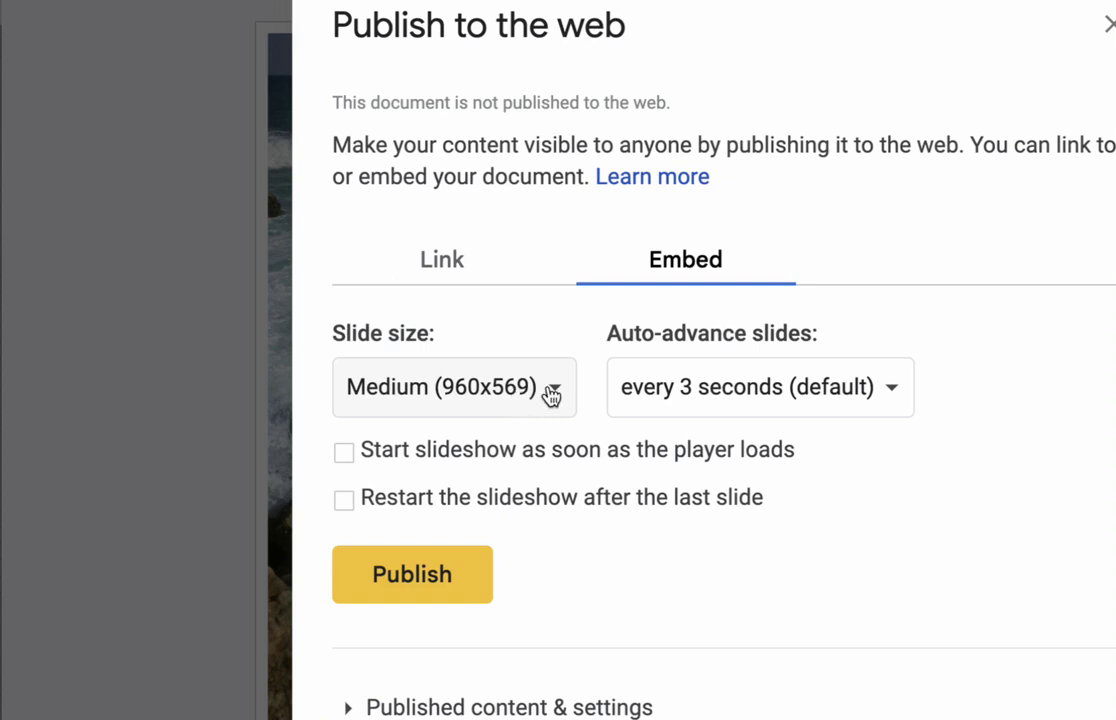
Set the embed slide size to Small (480x299), then publish and confirm.
{"action": "left_click", "coordinate": [478, 405]}
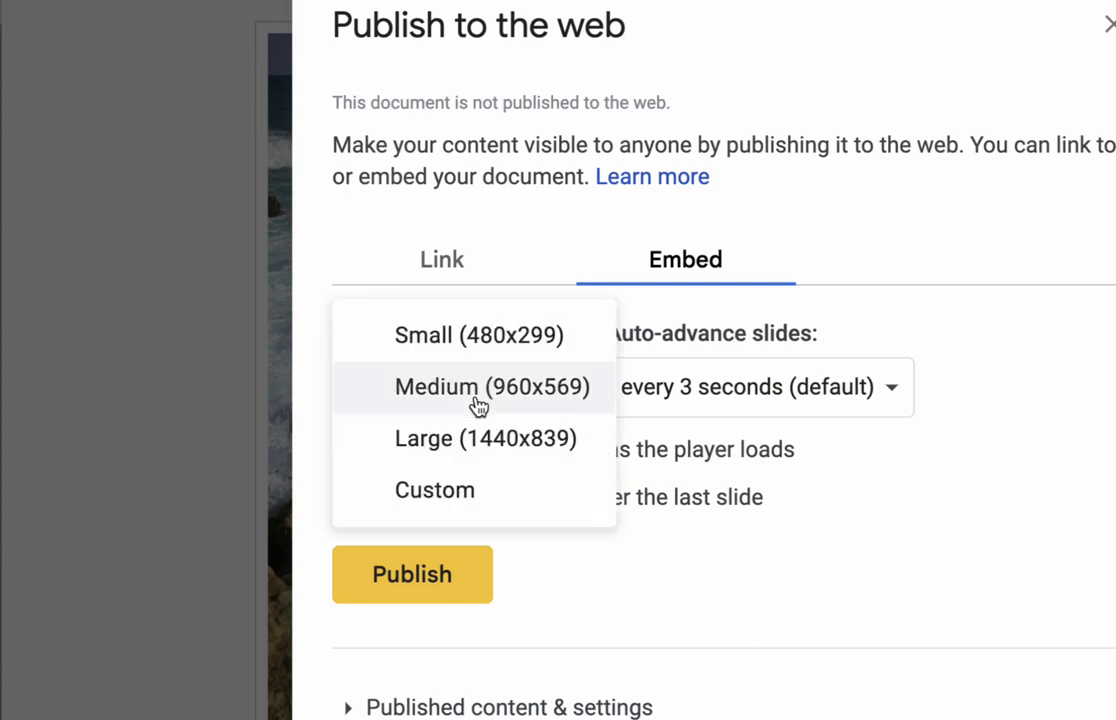
{"action": "left_click", "coordinate": [468, 340]}
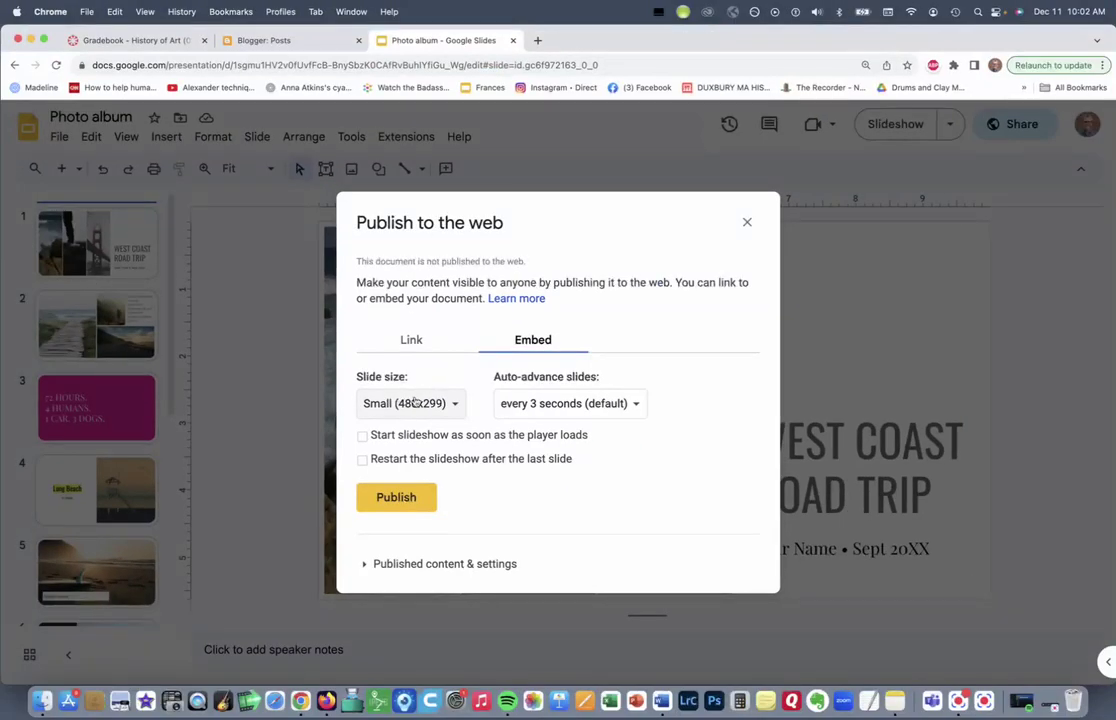
{"action": "left_click", "coordinate": [399, 498]}
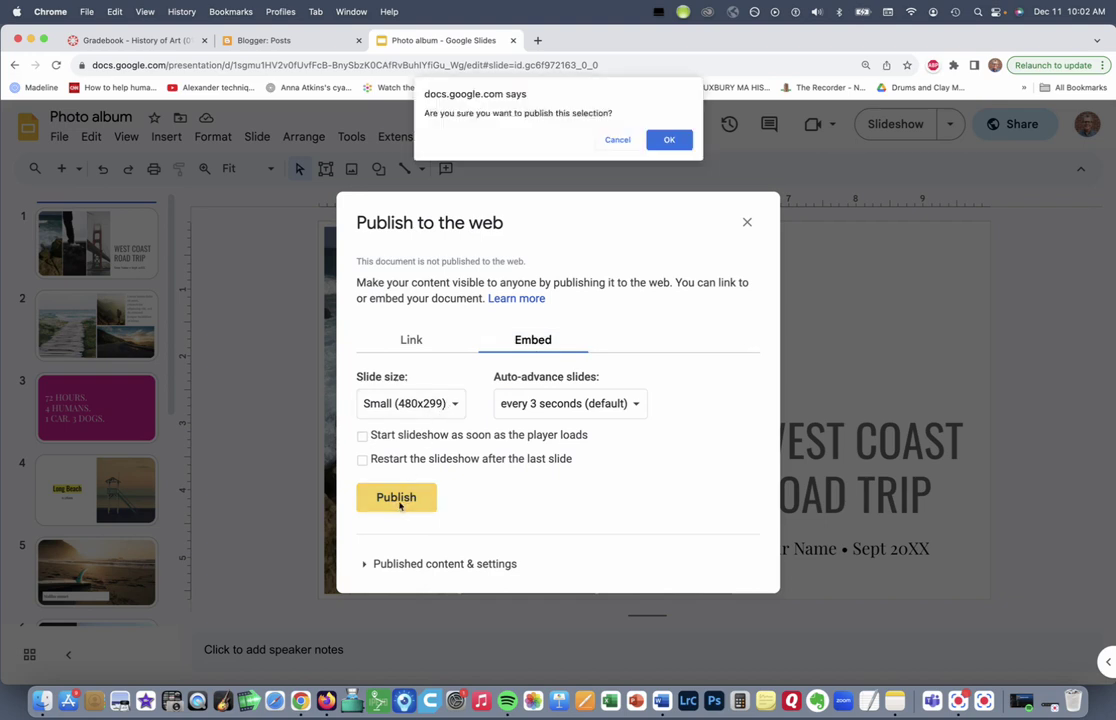
{"action": "left_click", "coordinate": [670, 142]}
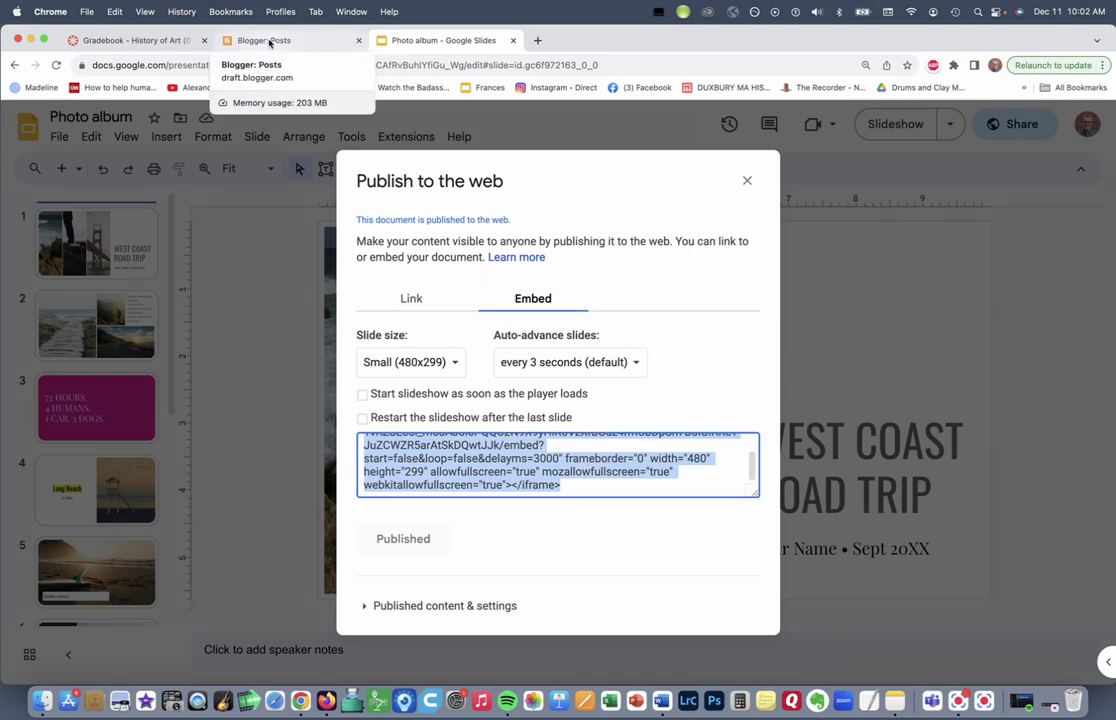
Create a new Blogger post and type 'Here is my presentation' as its body.
{"action": "left_click", "coordinate": [269, 43]}
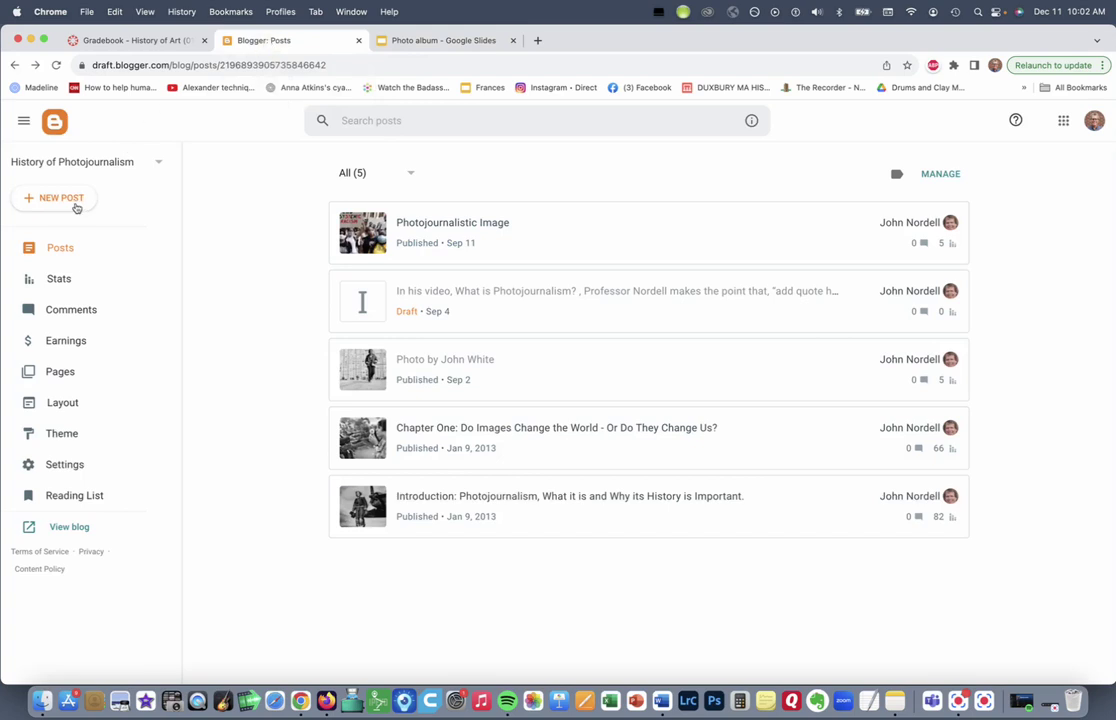
{"action": "left_click", "coordinate": [58, 199]}
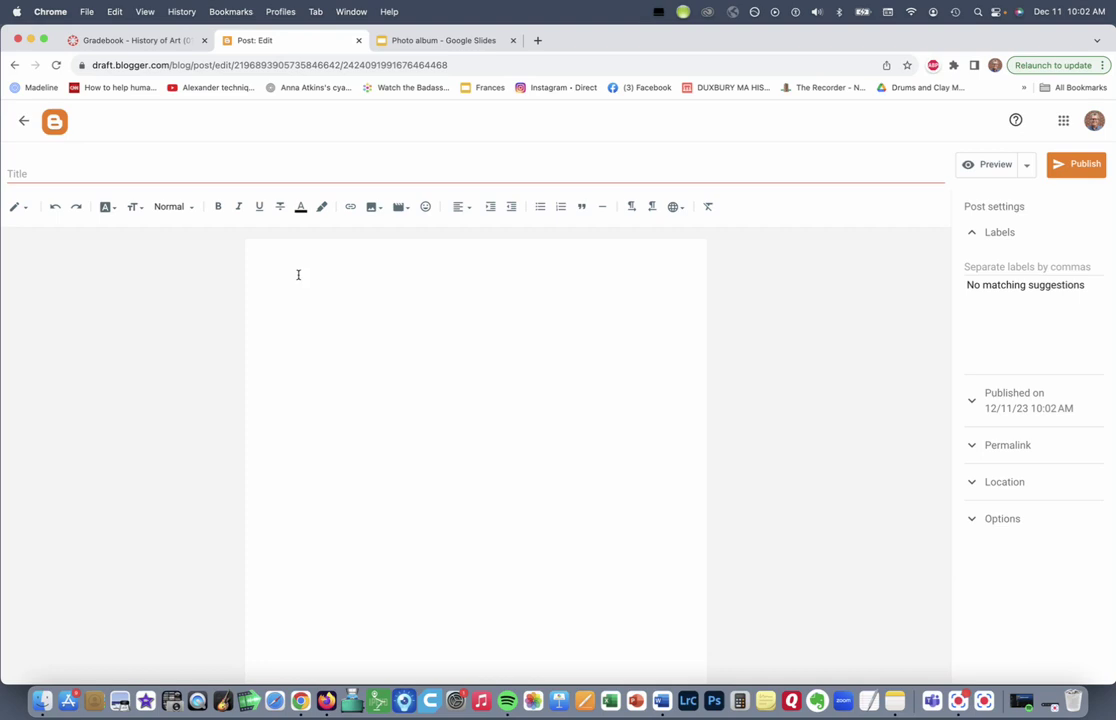
{"action": "left_click", "coordinate": [281, 254]}
{"action": "type", "text": "H"}
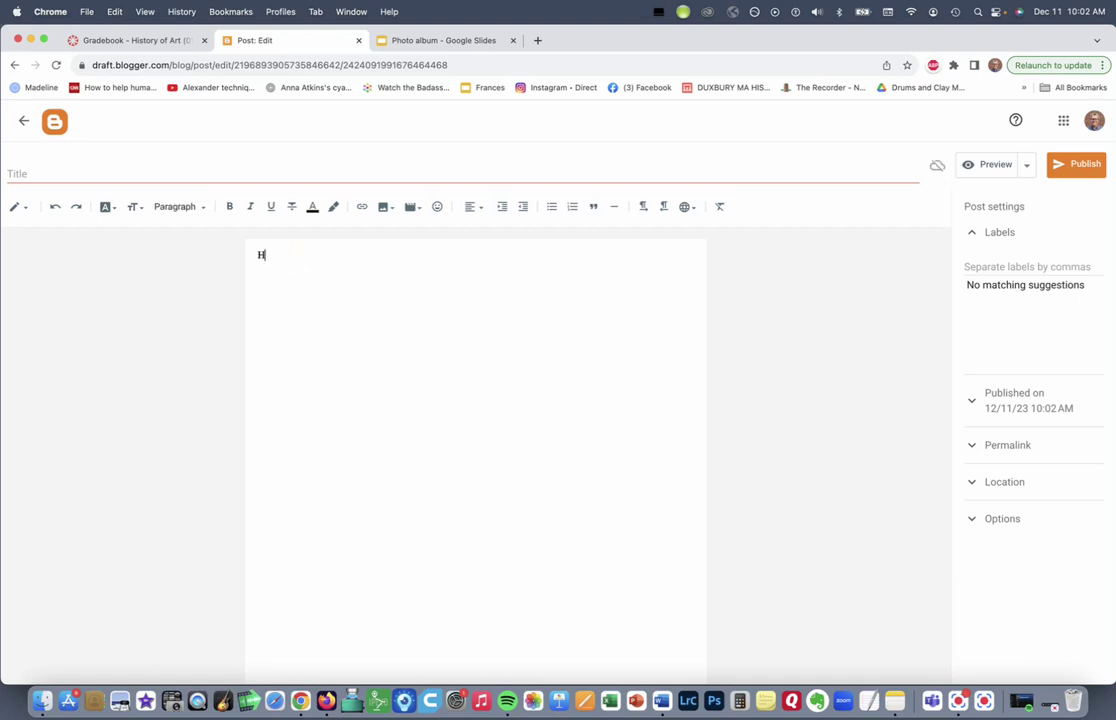
{"action": "type", "text": "ere is m"}
{"action": "type", "text": "y present"}
{"action": "type", "text": "ation:"}
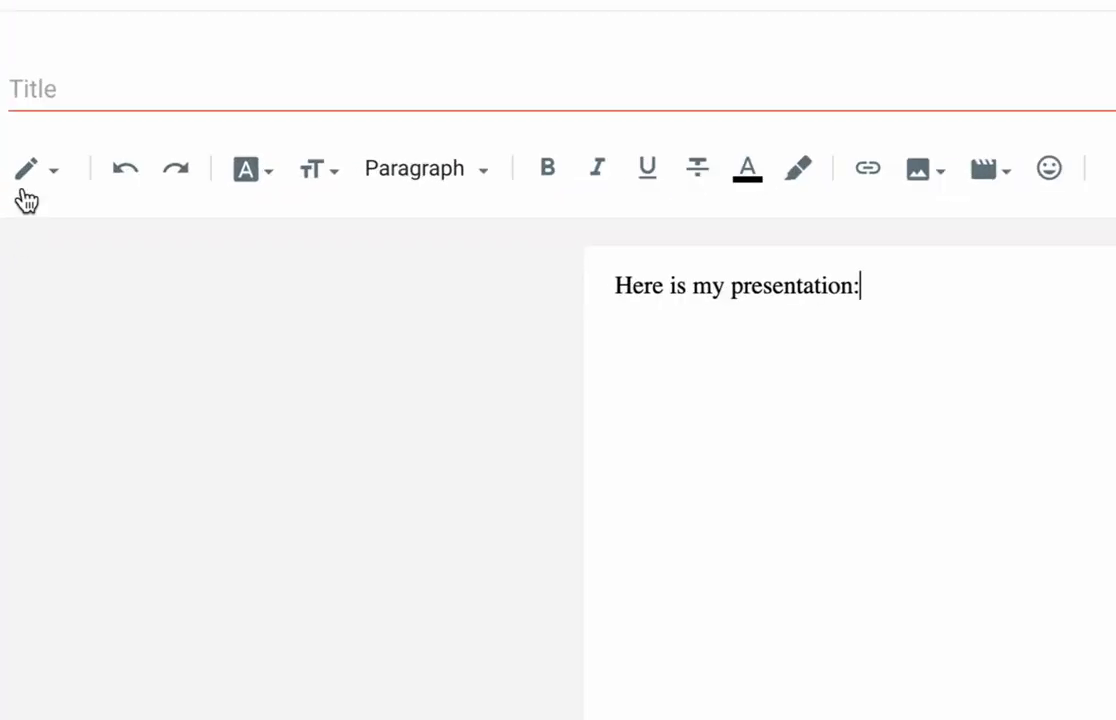
In the post's HTML view, paste the Google Slides iframe code after the closing </p> tag.
{"action": "left_click", "coordinate": [47, 179]}
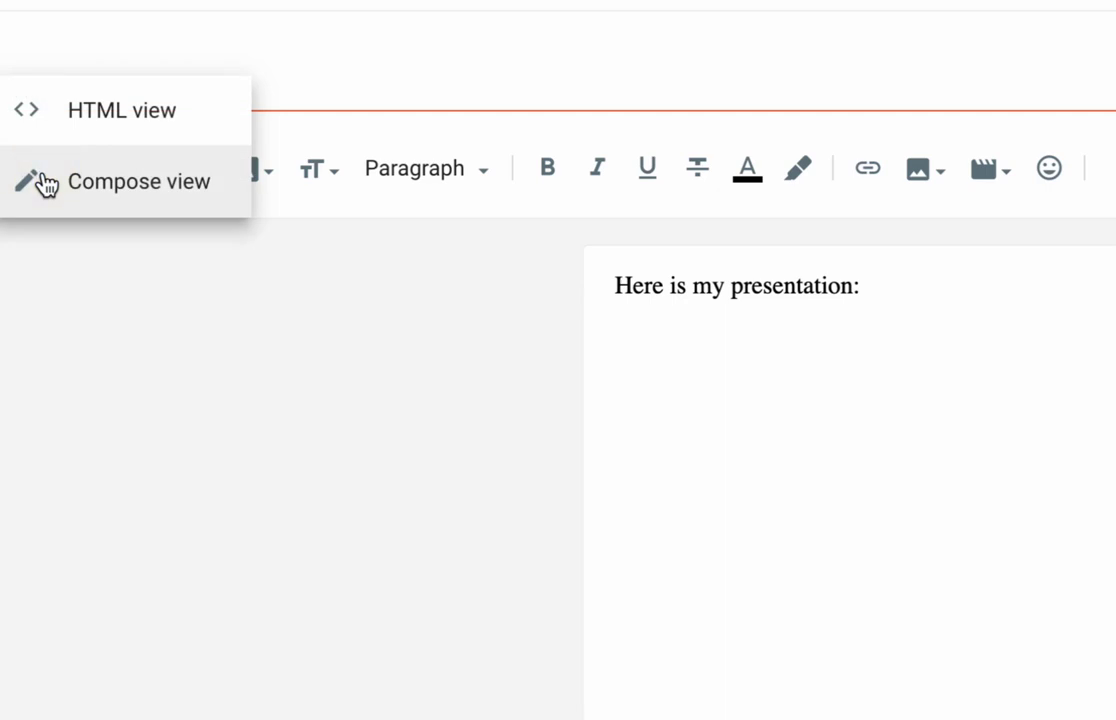
{"action": "left_click", "coordinate": [84, 124]}
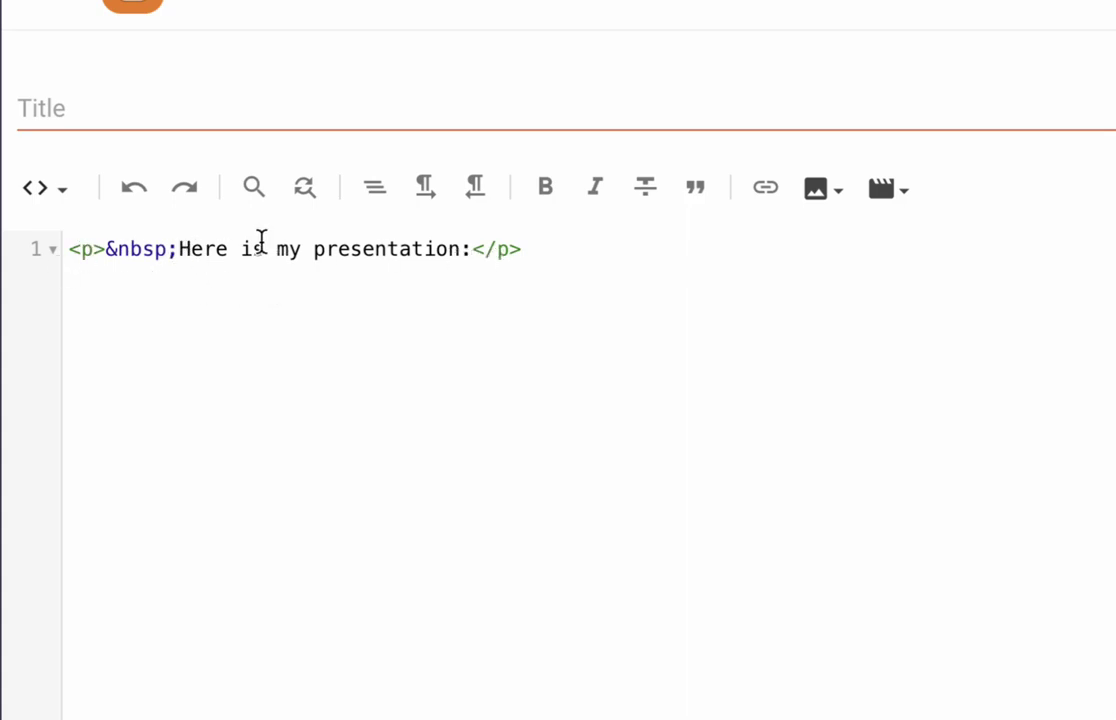
{"action": "left_click", "coordinate": [536, 250]}
{"action": "key", "text": "ctrl+v"}
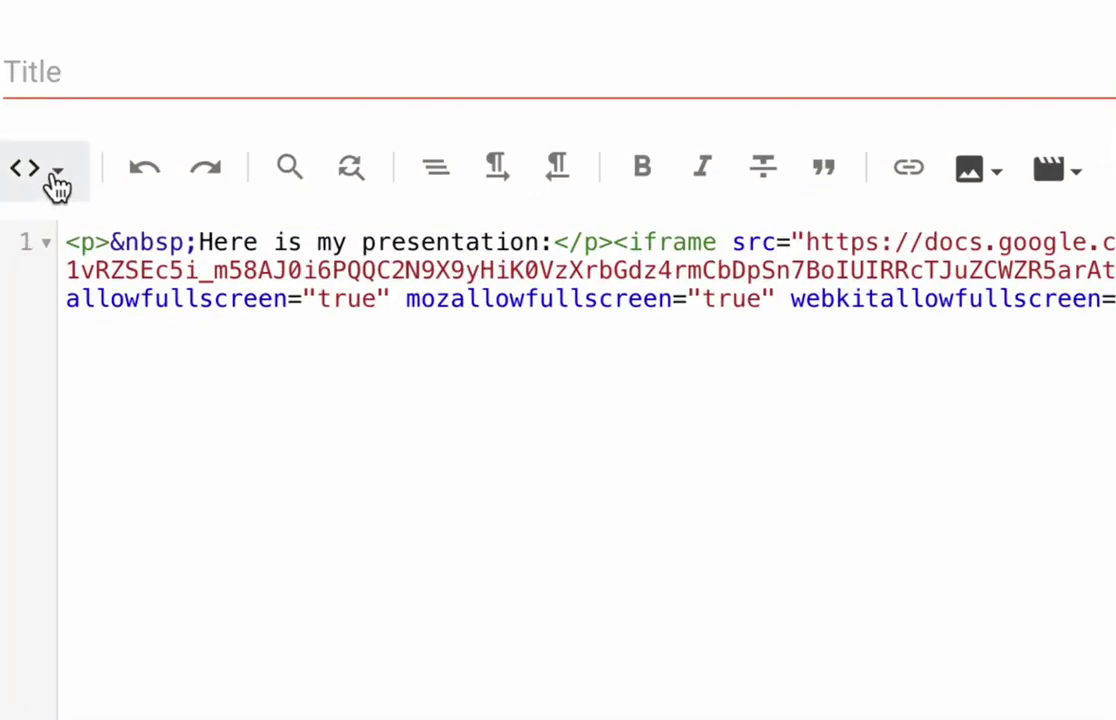
Switch to Compose view, recheck the HTML, then return to Compose with the slideshow under the intro.
{"action": "left_click", "coordinate": [57, 185]}
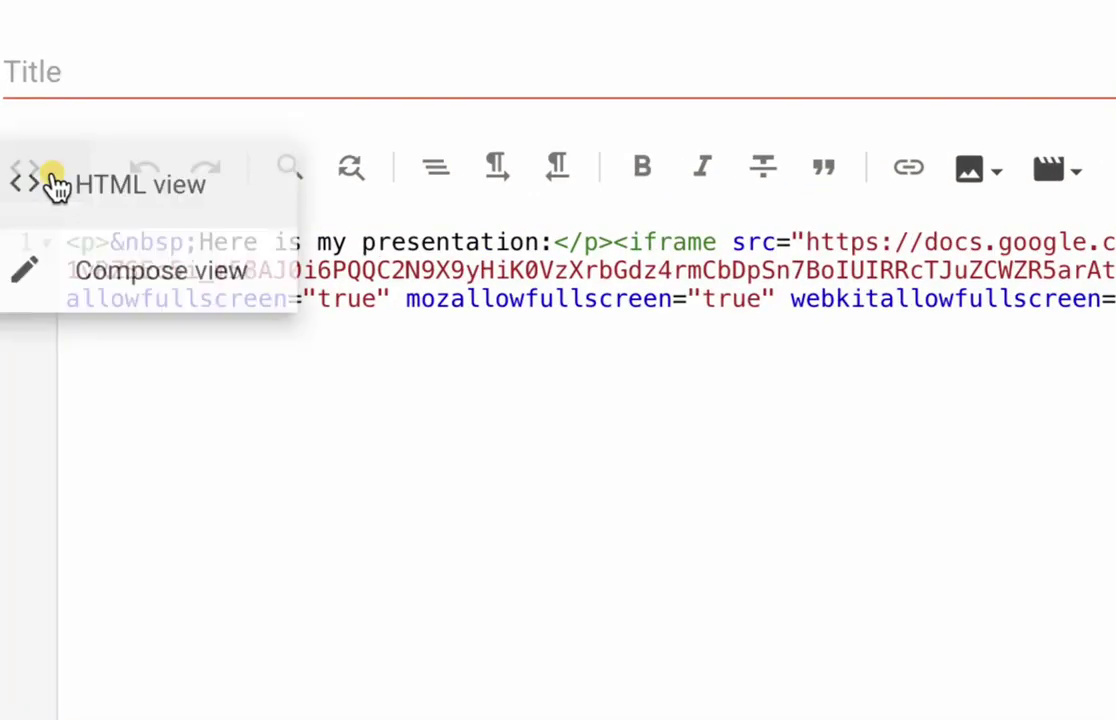
{"action": "left_click", "coordinate": [76, 273]}
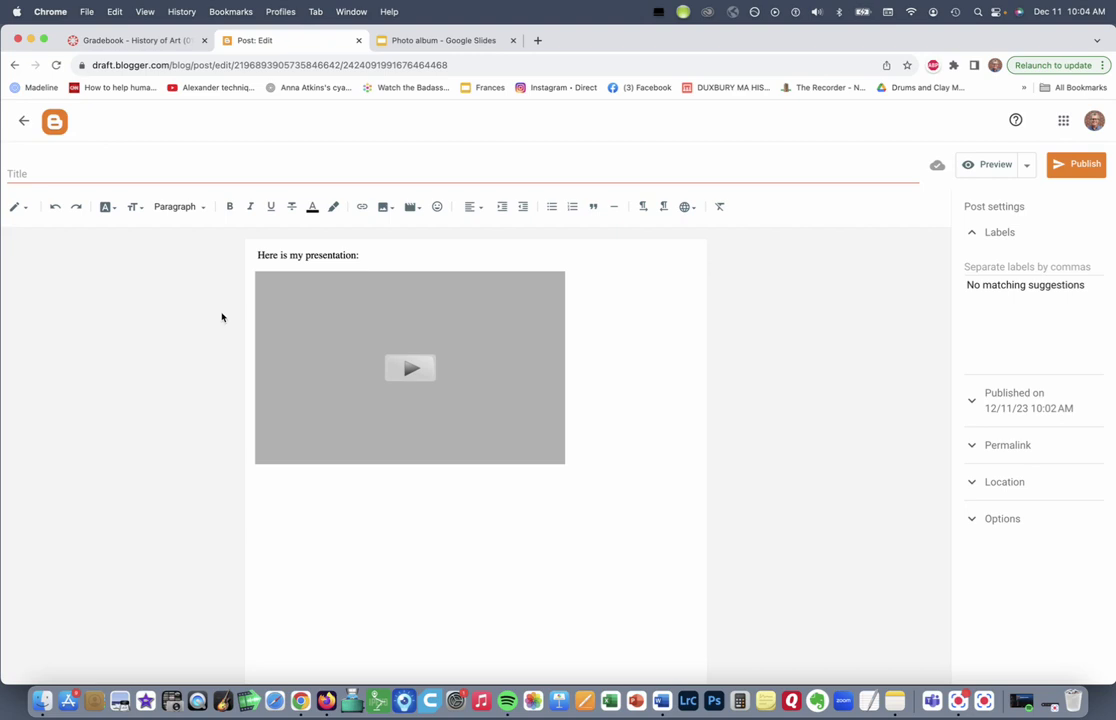
{"action": "left_click", "coordinate": [23, 211]}
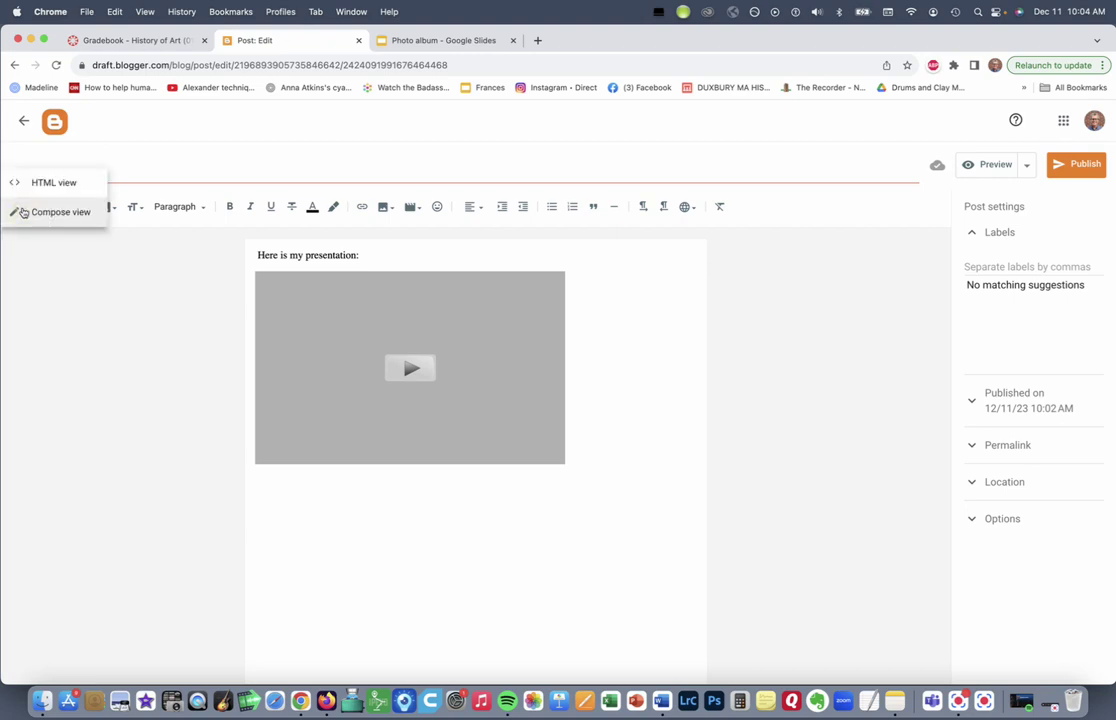
{"action": "left_click", "coordinate": [35, 182]}
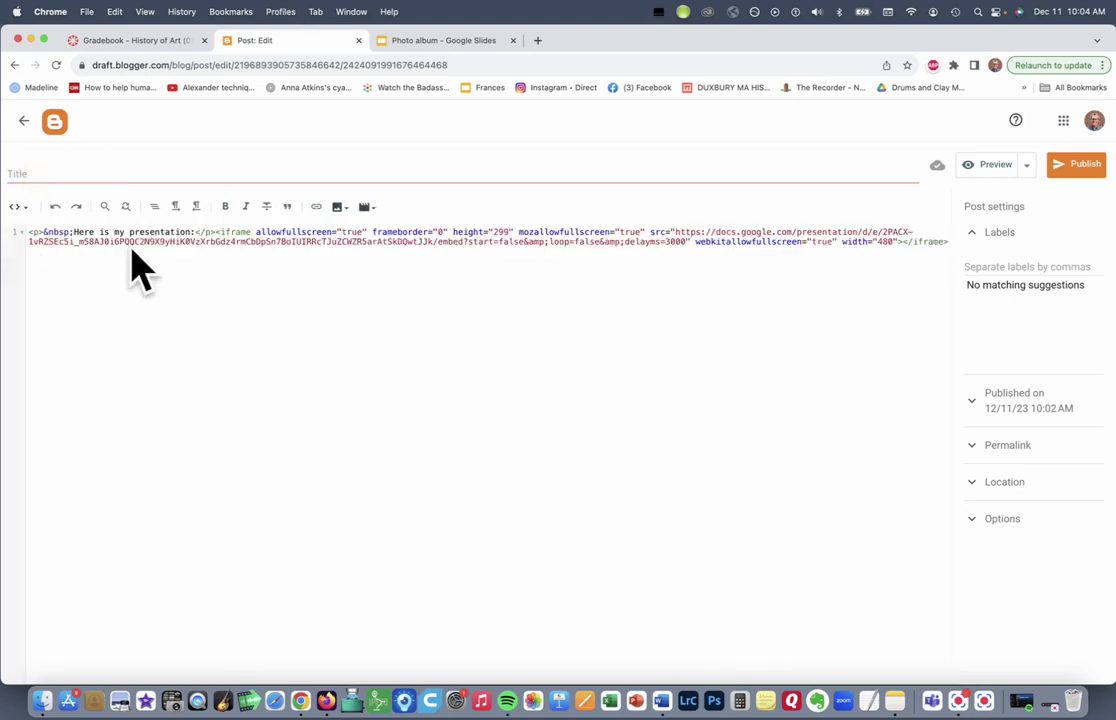
{"action": "left_click", "coordinate": [19, 207]}
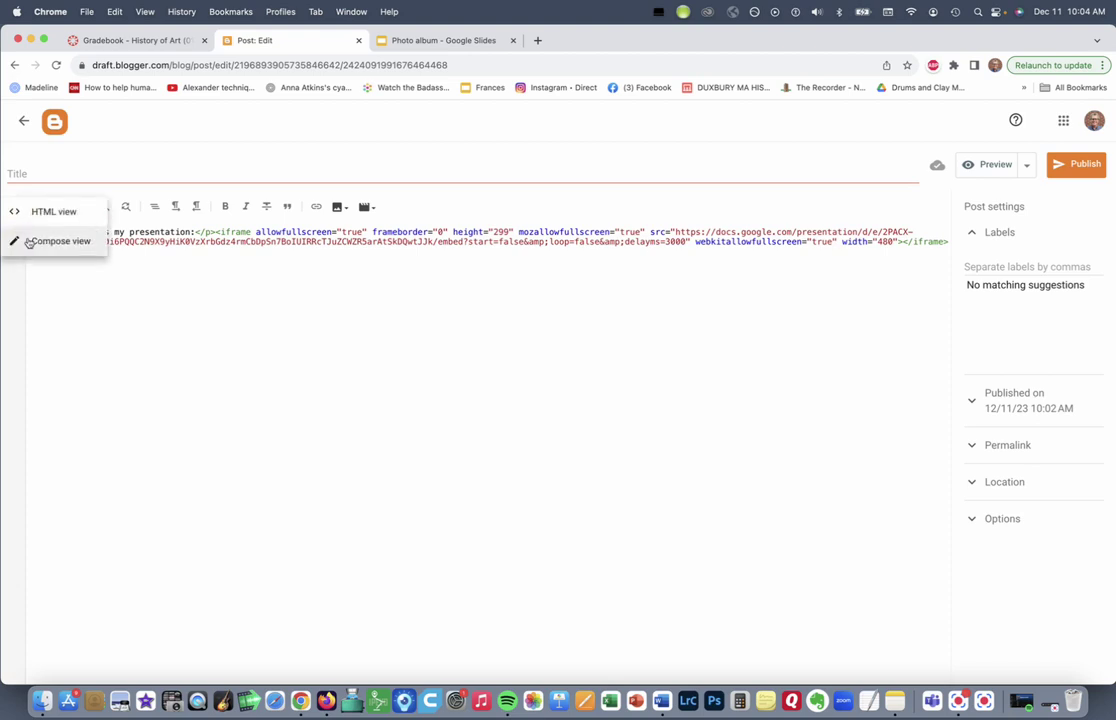
{"action": "left_click", "coordinate": [29, 242]}
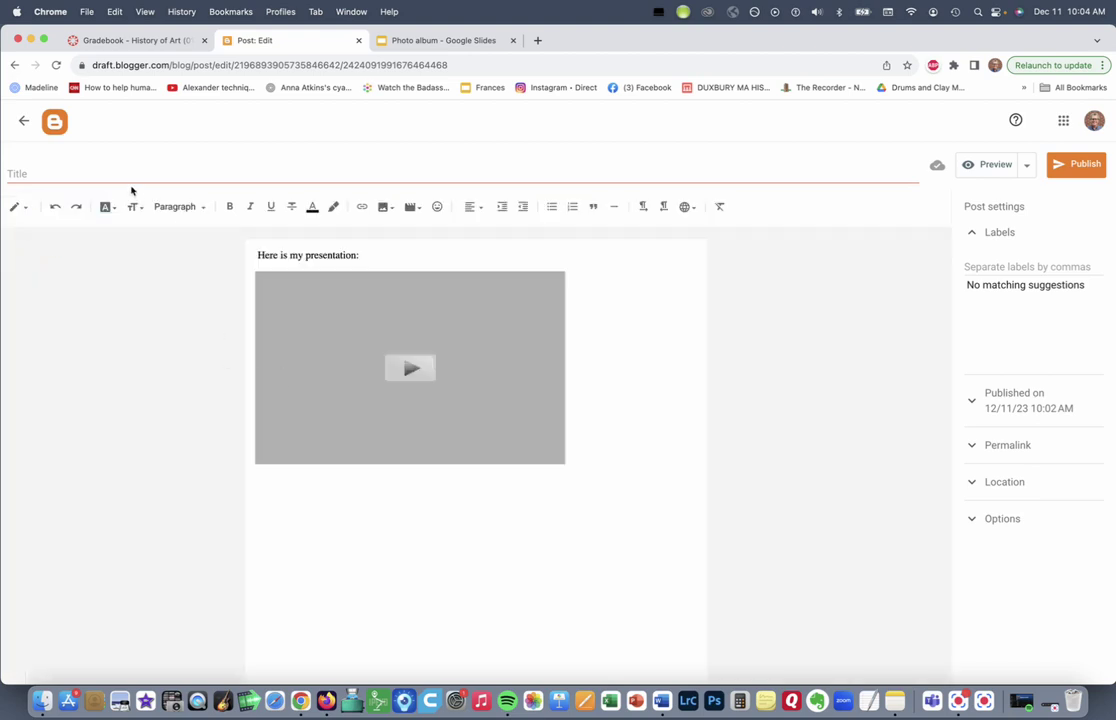
Publish the post, then test the live slideshow by advancing slides and trying full screen.
{"action": "left_click", "coordinate": [1079, 168]}
{"action": "left_click", "coordinate": [606, 422]}
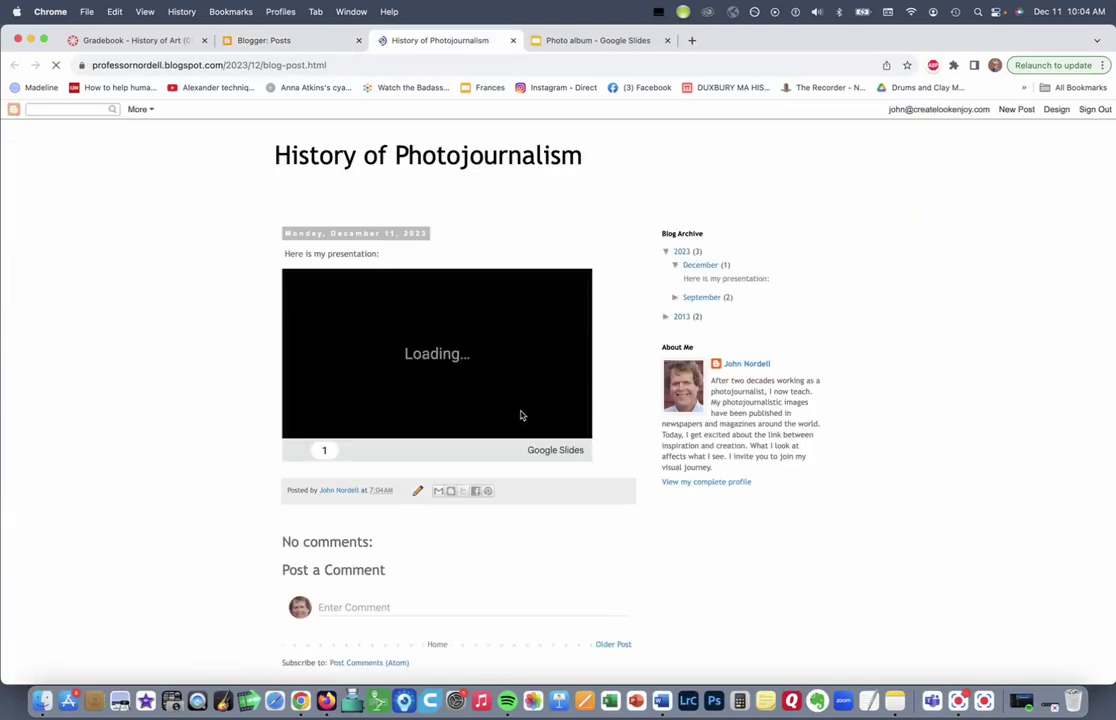
{"action": "left_click", "coordinate": [348, 450]}
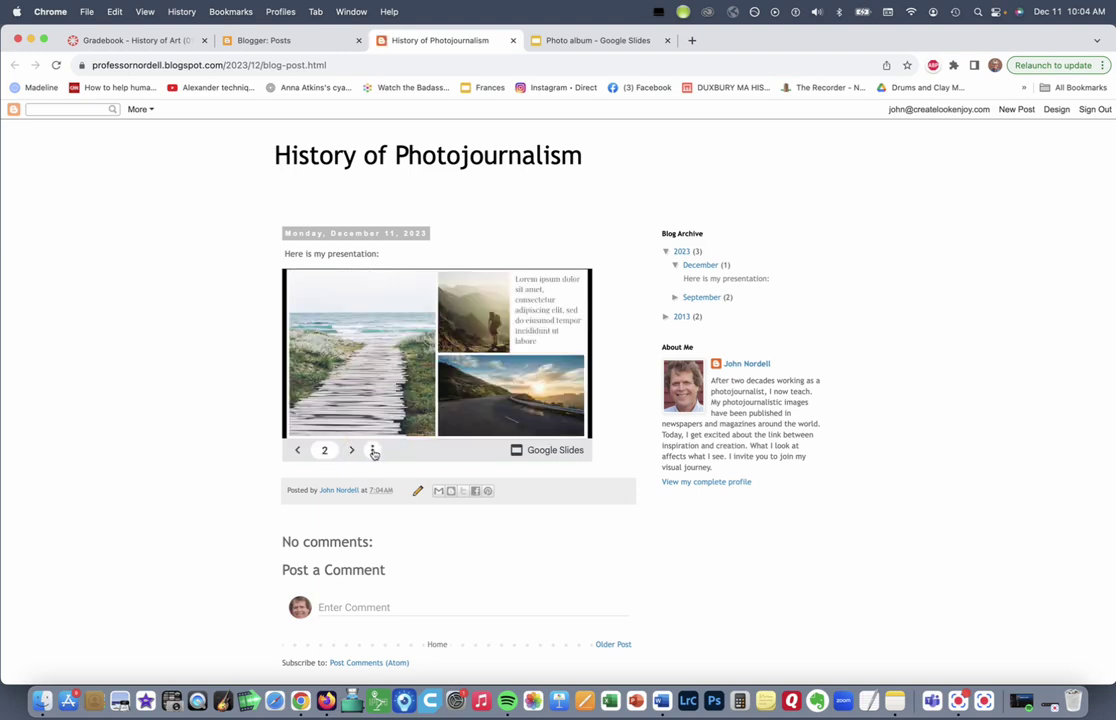
{"action": "left_click", "coordinate": [373, 451]}
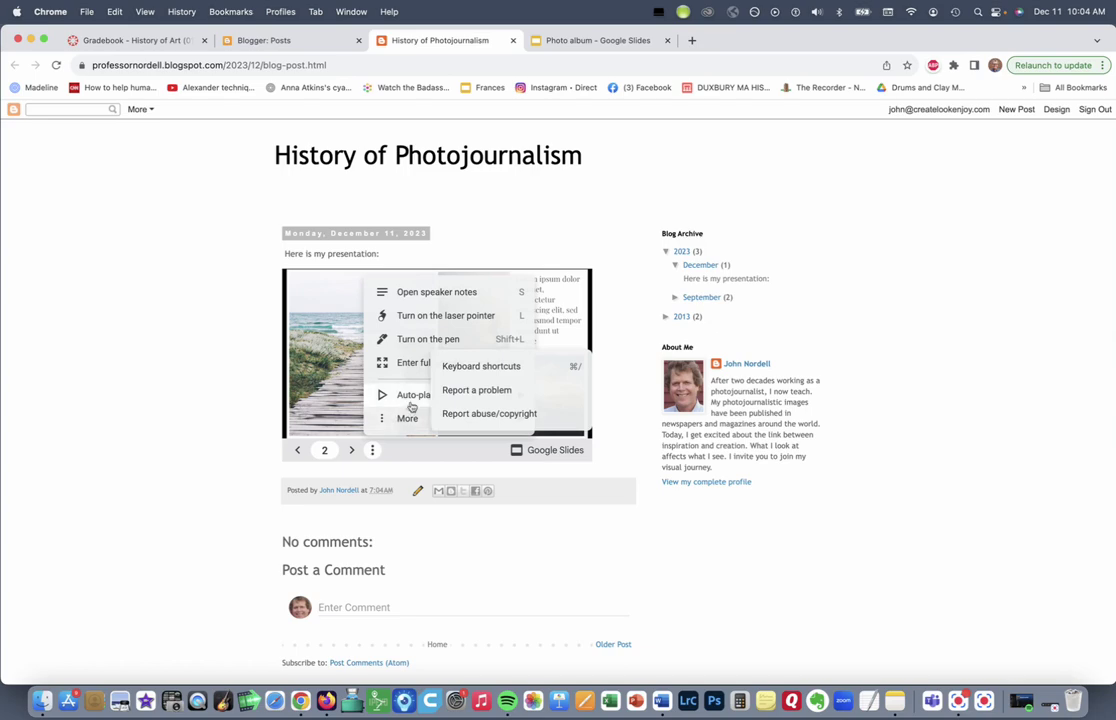
{"action": "left_click", "coordinate": [410, 364]}
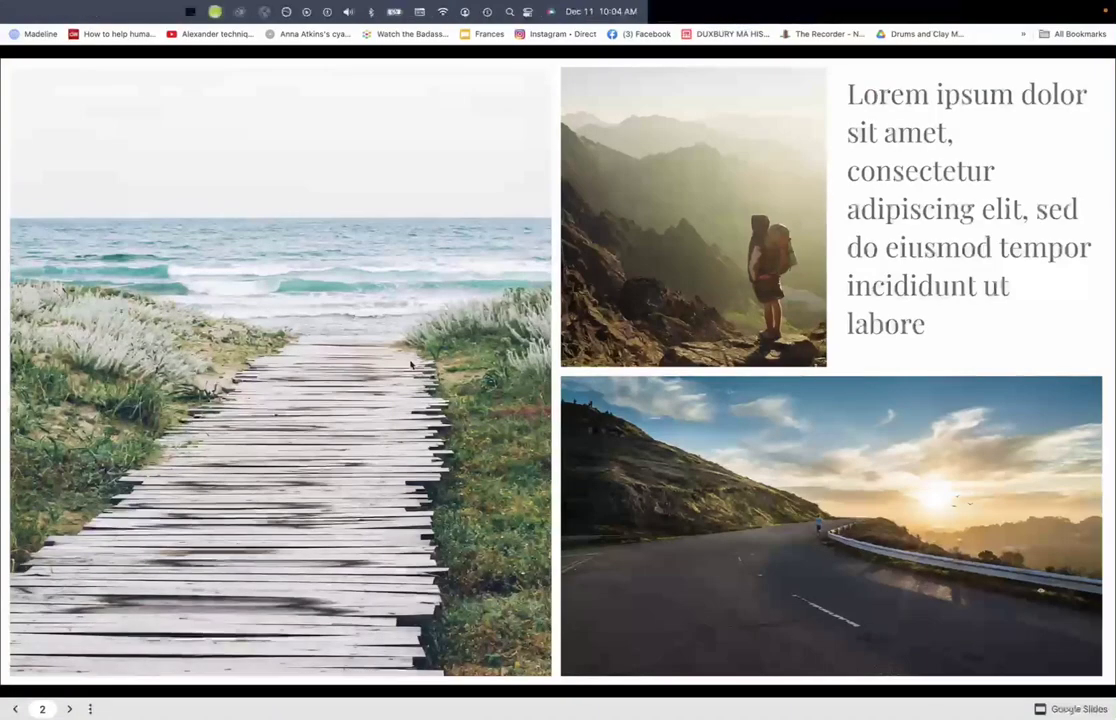
{"action": "left_click", "coordinate": [408, 366]}
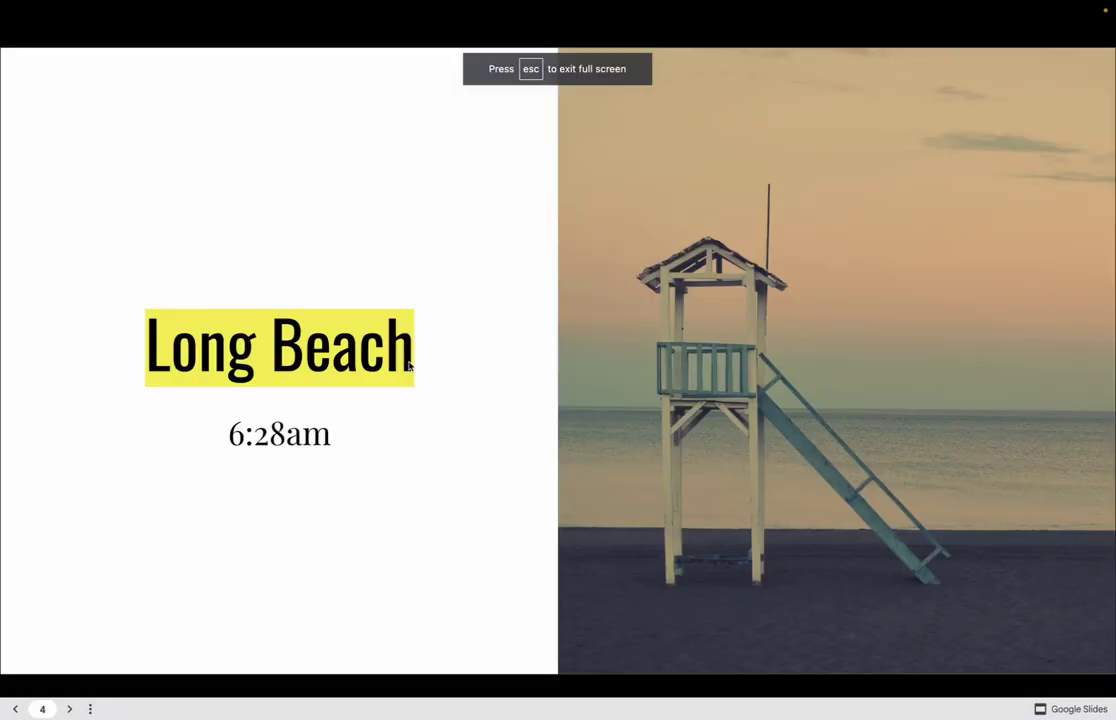
{"action": "left_click", "coordinate": [412, 366]}
{"action": "key", "text": "Escape"}
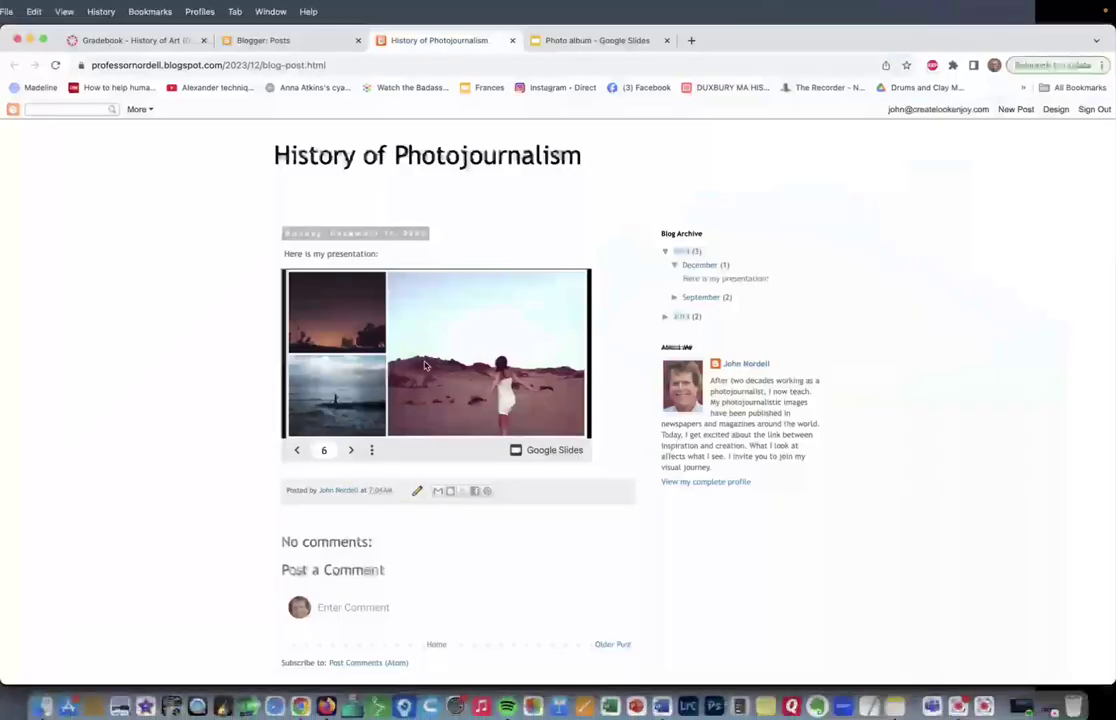